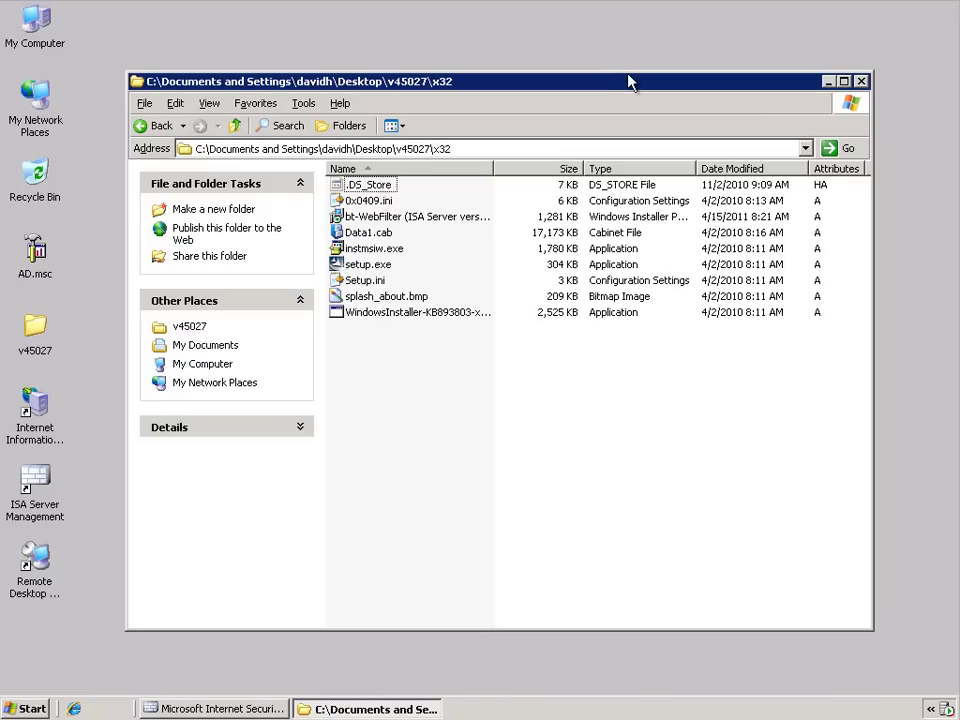
Step: Switch to ISA Server Management and examine the WebFilter Access rule's protocols, source, destination and user condition
{"action": "left_click", "coordinate": [208, 705]}
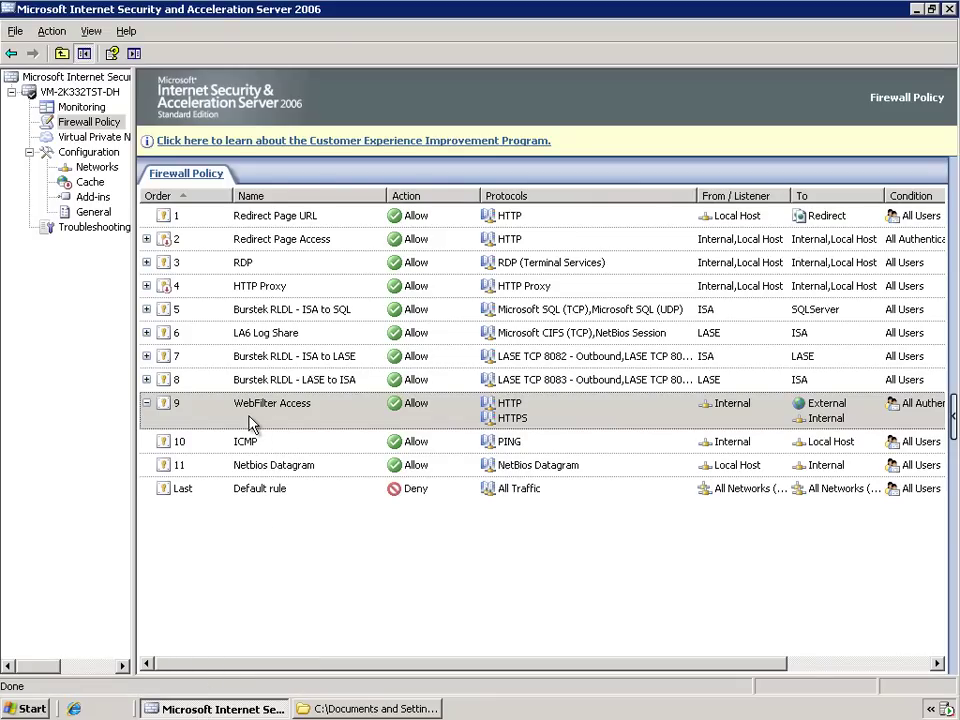
{"action": "left_click", "coordinate": [251, 422]}
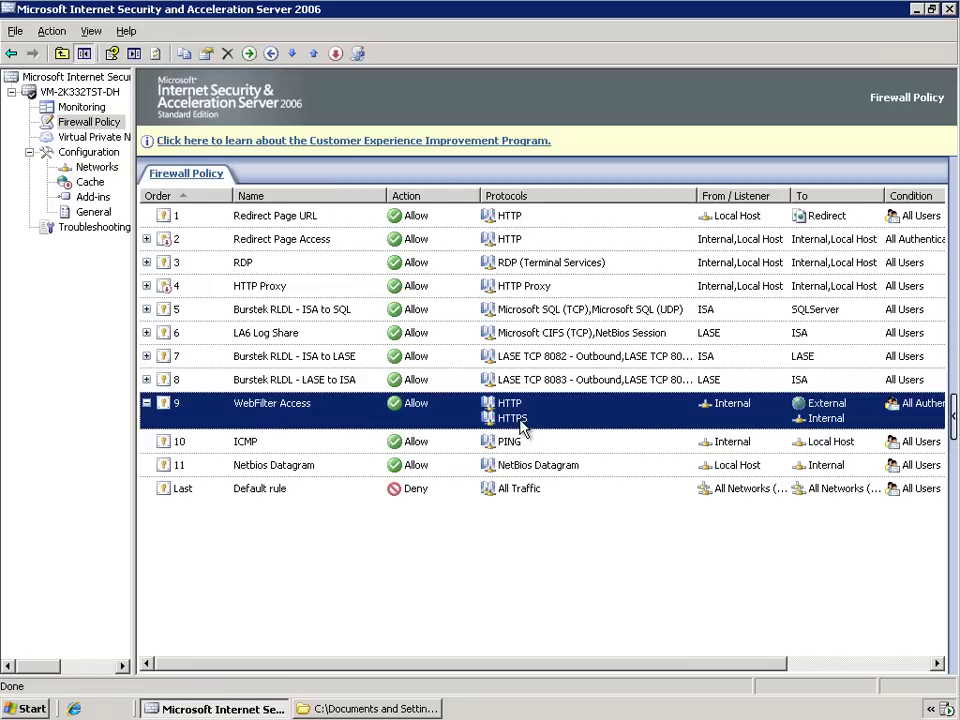
{"action": "left_click_drag", "start_coordinate": [564, 667], "coordinate": [678, 668]}
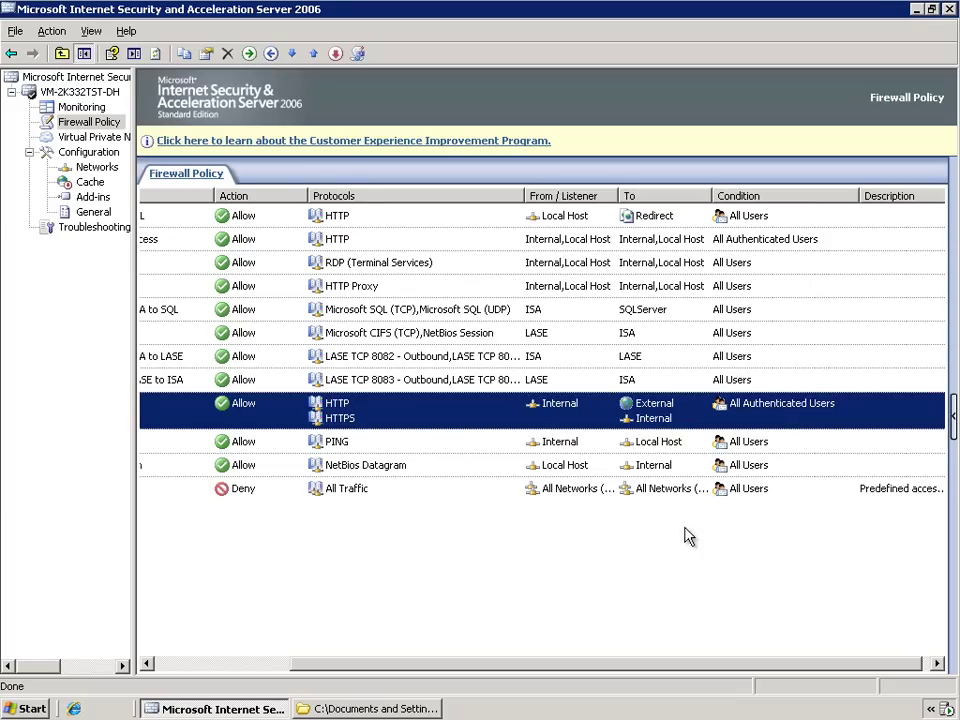
{"action": "left_click_drag", "start_coordinate": [630, 666], "coordinate": [492, 654]}
Step: Switch to the v45027\x32 folder and launch setup.exe to start the bt-WebFilter installer
{"action": "left_click", "coordinate": [390, 708]}
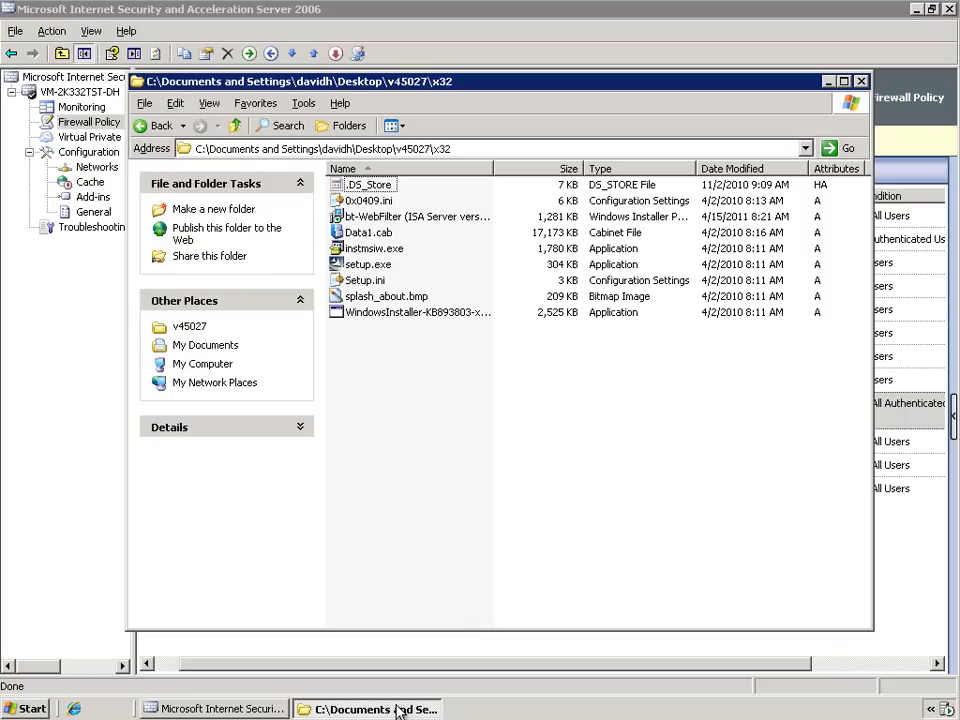
{"action": "left_click", "coordinate": [362, 268]}
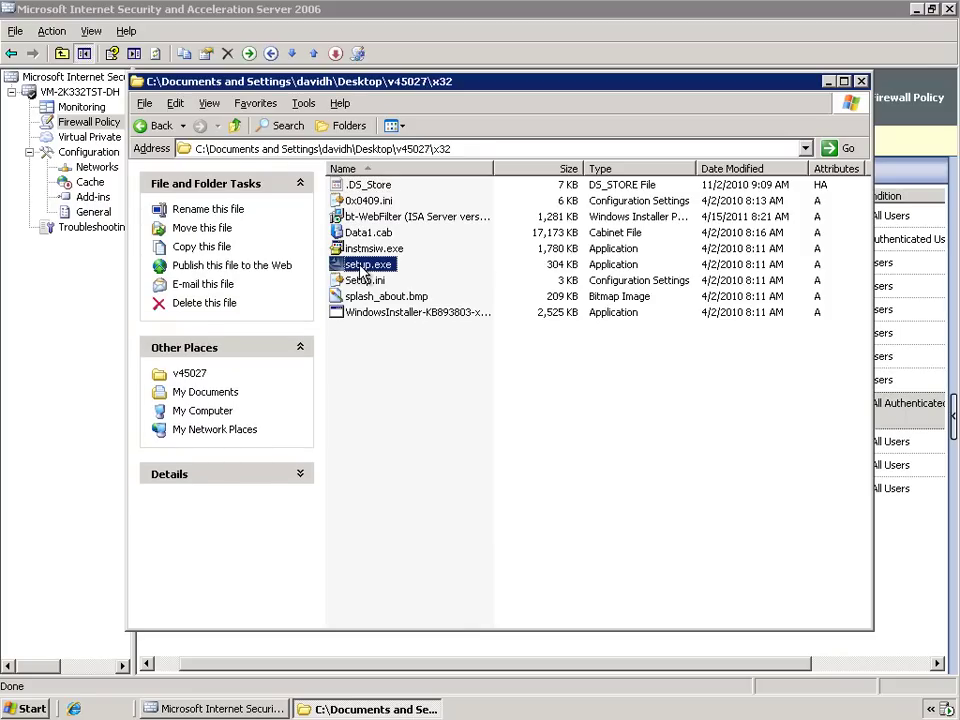
{"action": "double_click", "coordinate": [361, 268]}
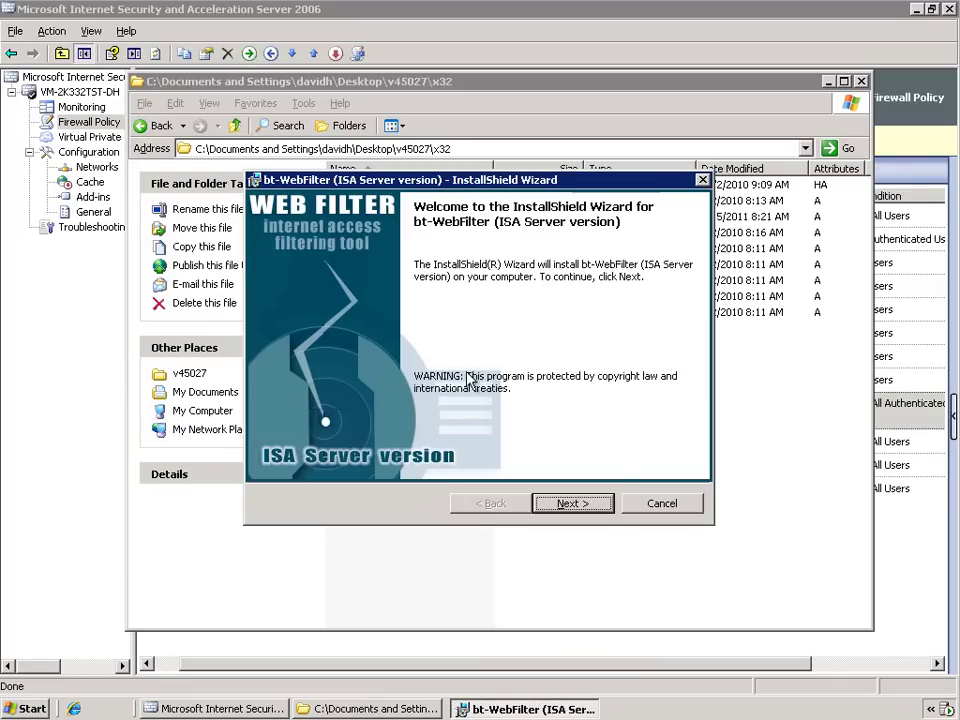
Step: Accept the license agreement and keep the default destination folder C:\Program Files\Burst Technology\bt-ISAFilter\
{"action": "left_click", "coordinate": [571, 504]}
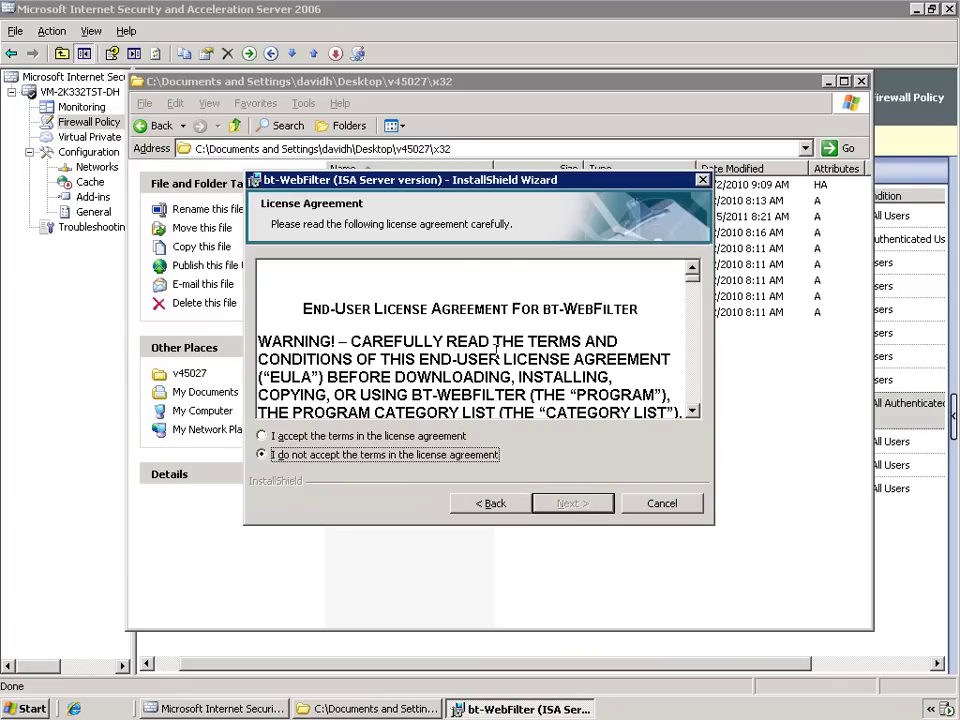
{"action": "left_click", "coordinate": [306, 438]}
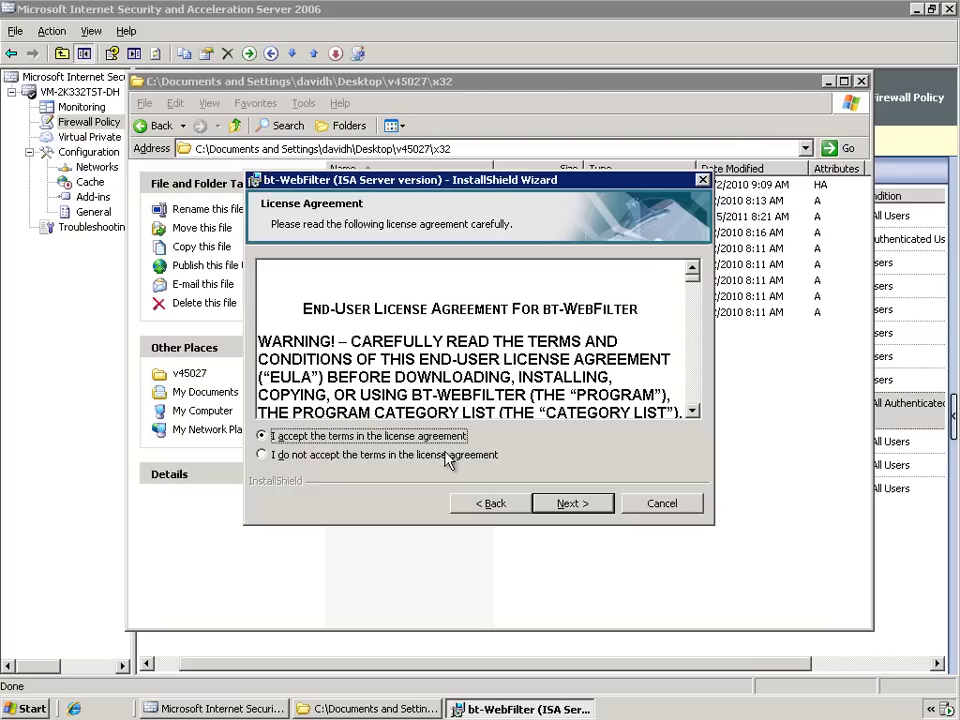
{"action": "left_click", "coordinate": [576, 504]}
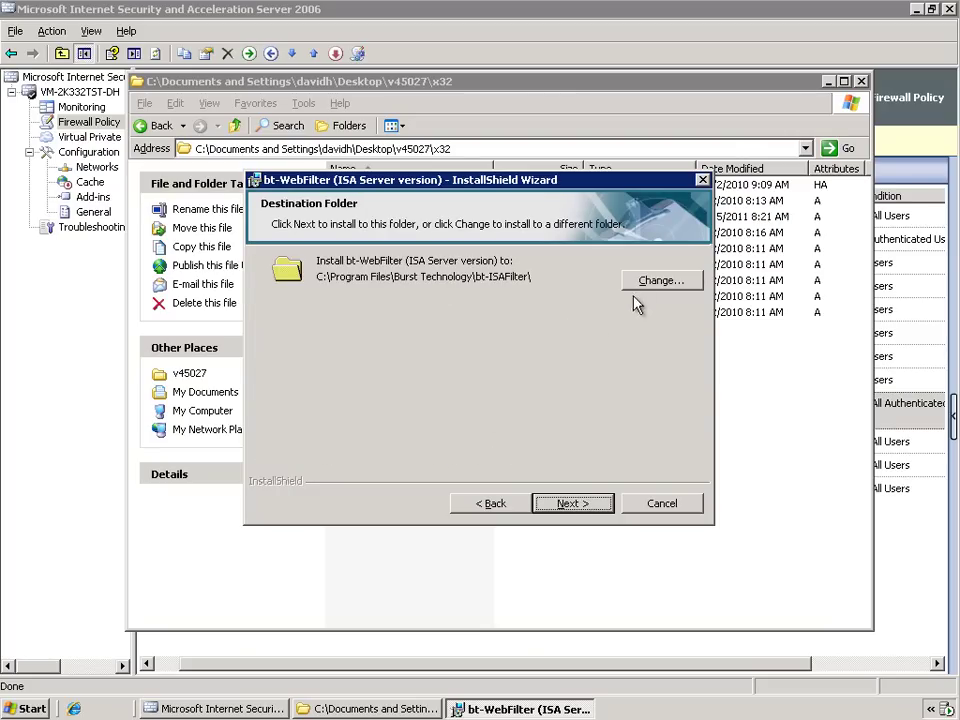
{"action": "left_click", "coordinate": [573, 504]}
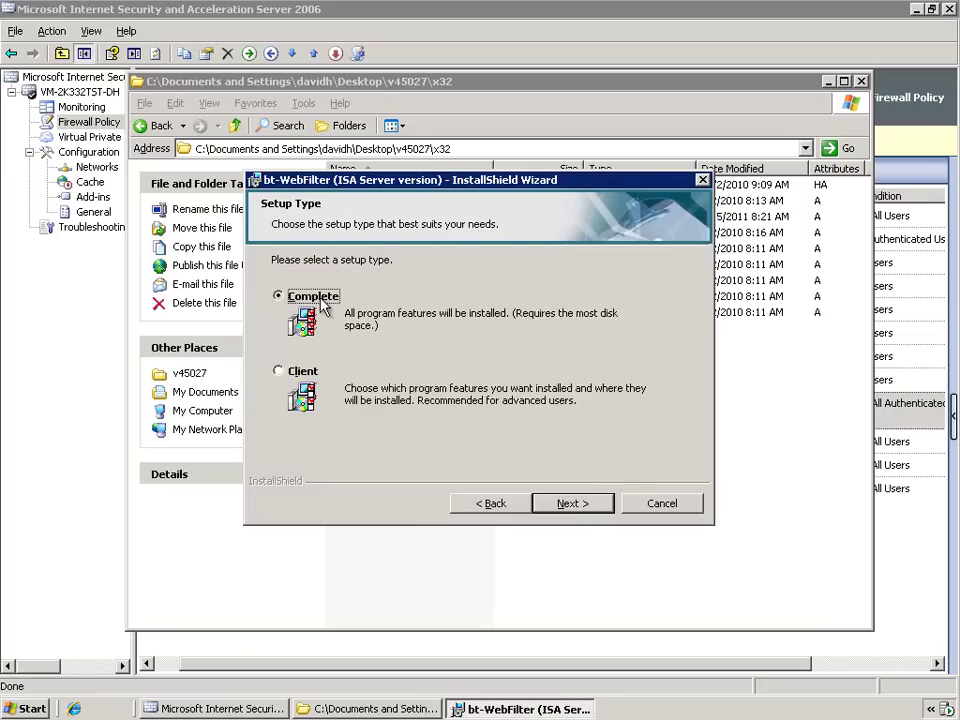
Step: Use the Complete setup type and schedule the automatic URL Control List update for every day at 15:00
{"action": "left_click", "coordinate": [573, 504]}
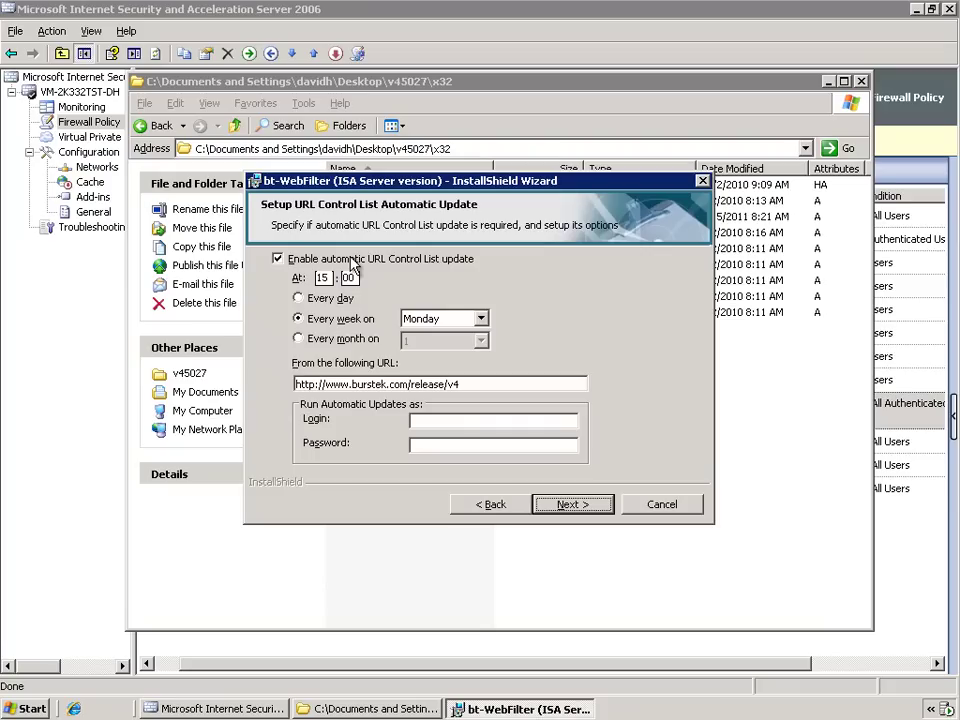
{"action": "left_click", "coordinate": [305, 300]}
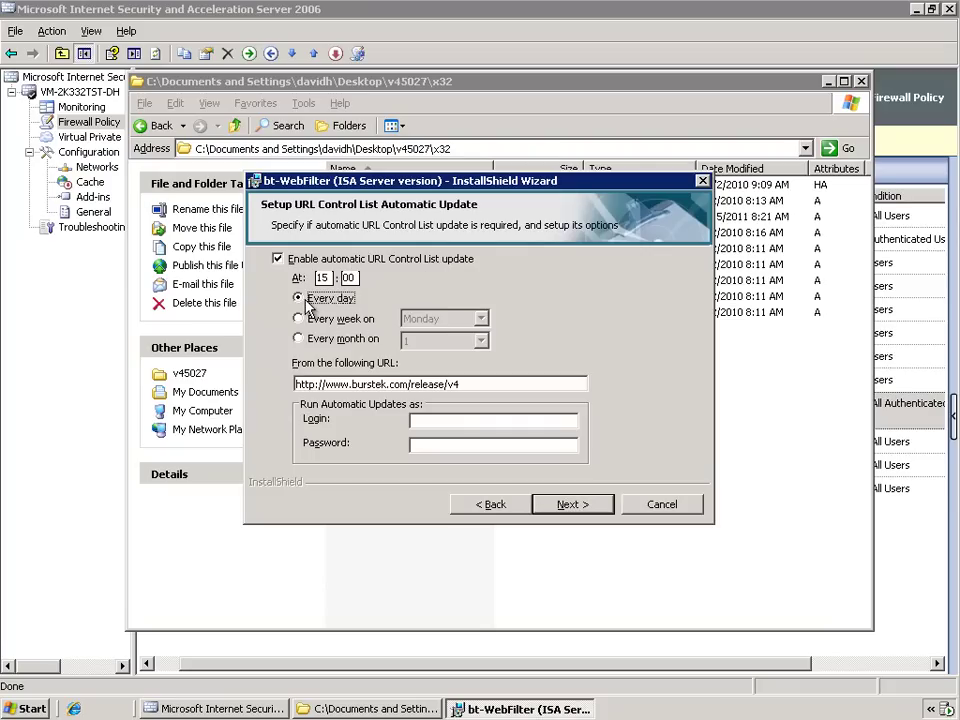
{"action": "left_click", "coordinate": [591, 508]}
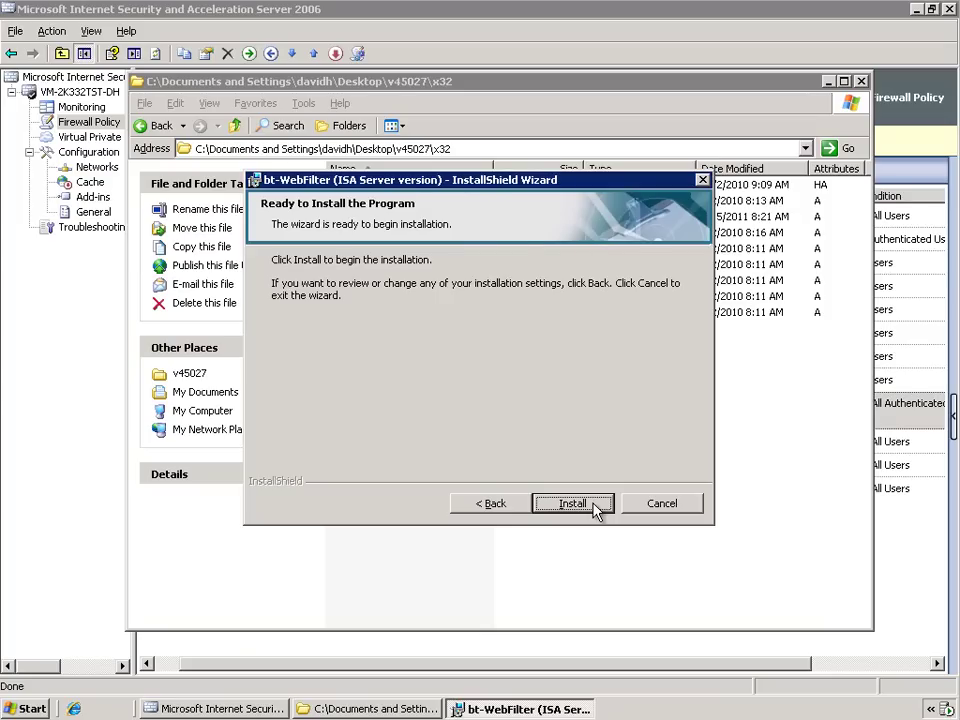
Step: Install bt-WebFilter, finish the wizard and restart the system
{"action": "left_click", "coordinate": [596, 506]}
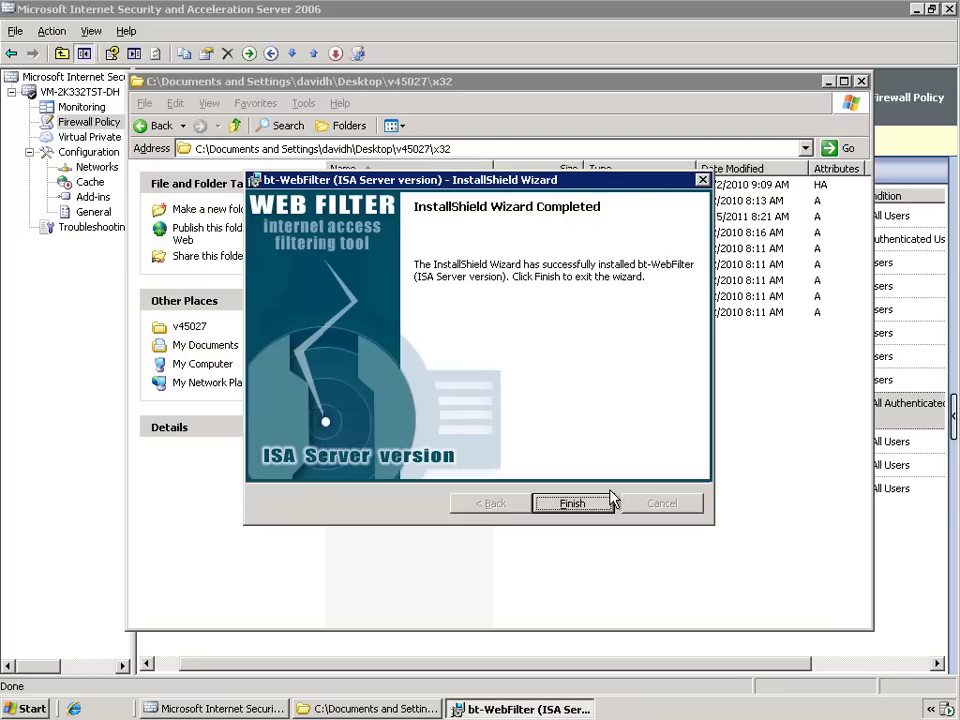
{"action": "left_click", "coordinate": [590, 505]}
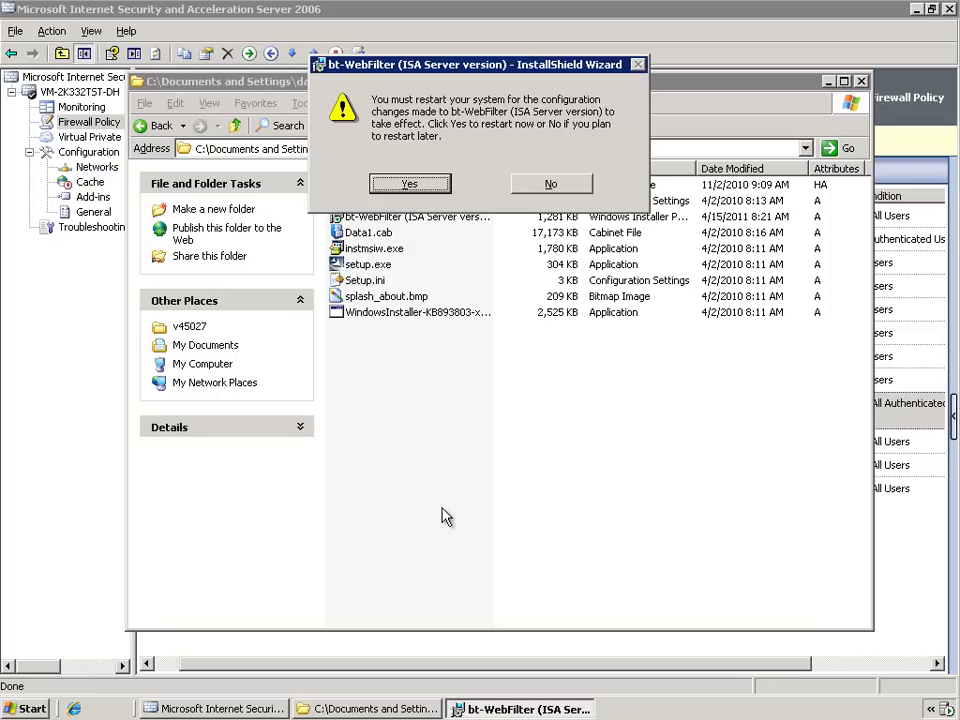
{"action": "key", "text": "Return"}
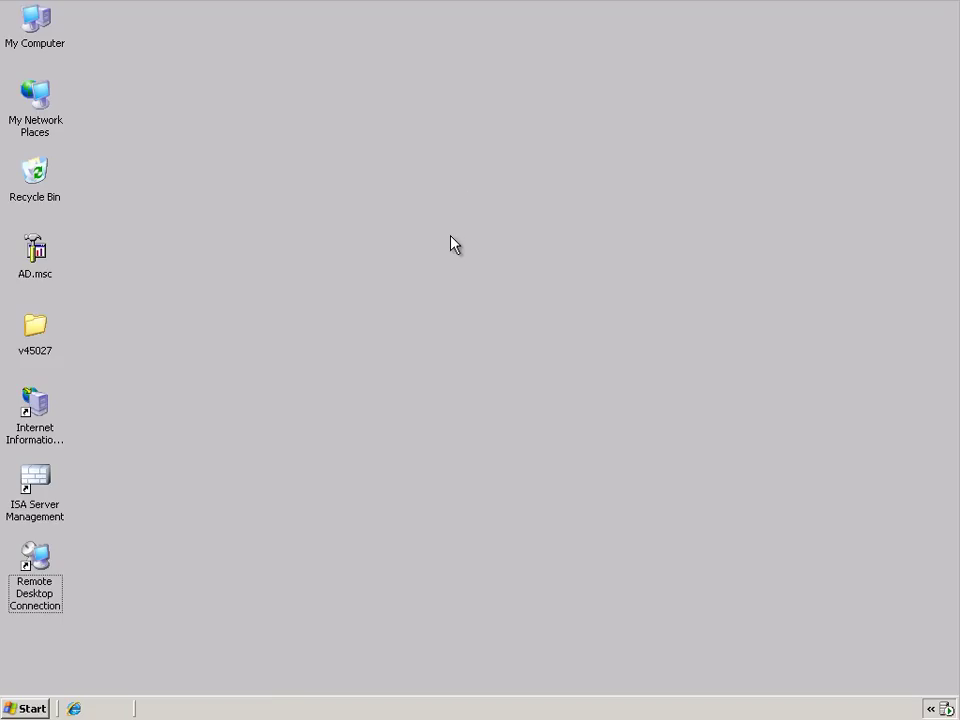
Step: Open the bt-WebFilter management console from the Burst Technology program group and dismiss the trial period notice
{"action": "left_click", "coordinate": [34, 707]}
{"action": "mouse_move", "coordinate": [83, 650]}
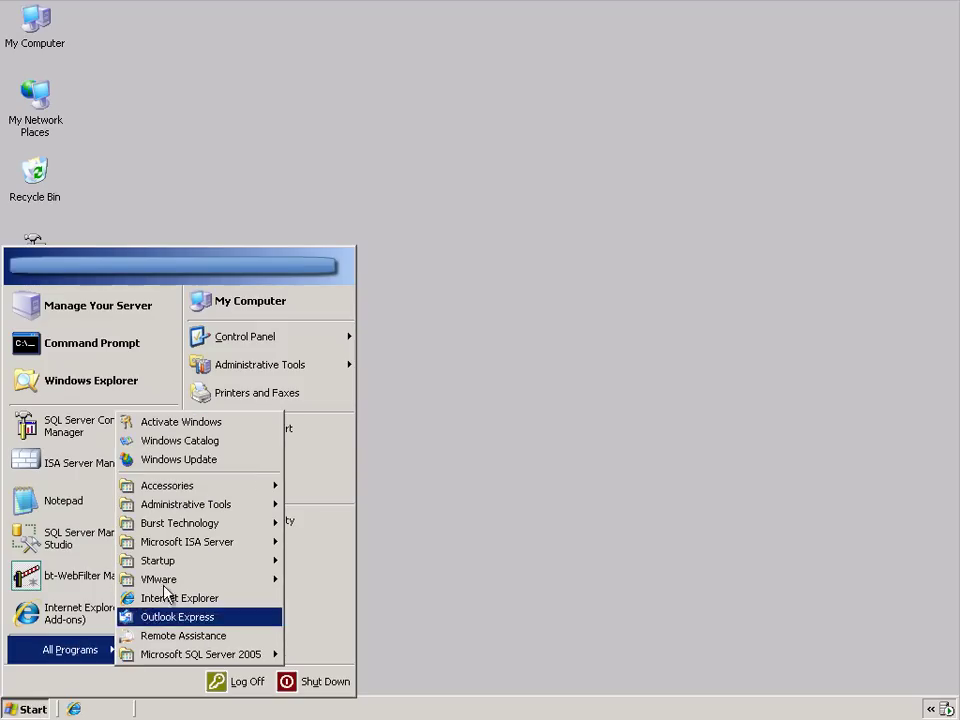
{"action": "mouse_move", "coordinate": [223, 523]}
{"action": "left_click", "coordinate": [335, 526]}
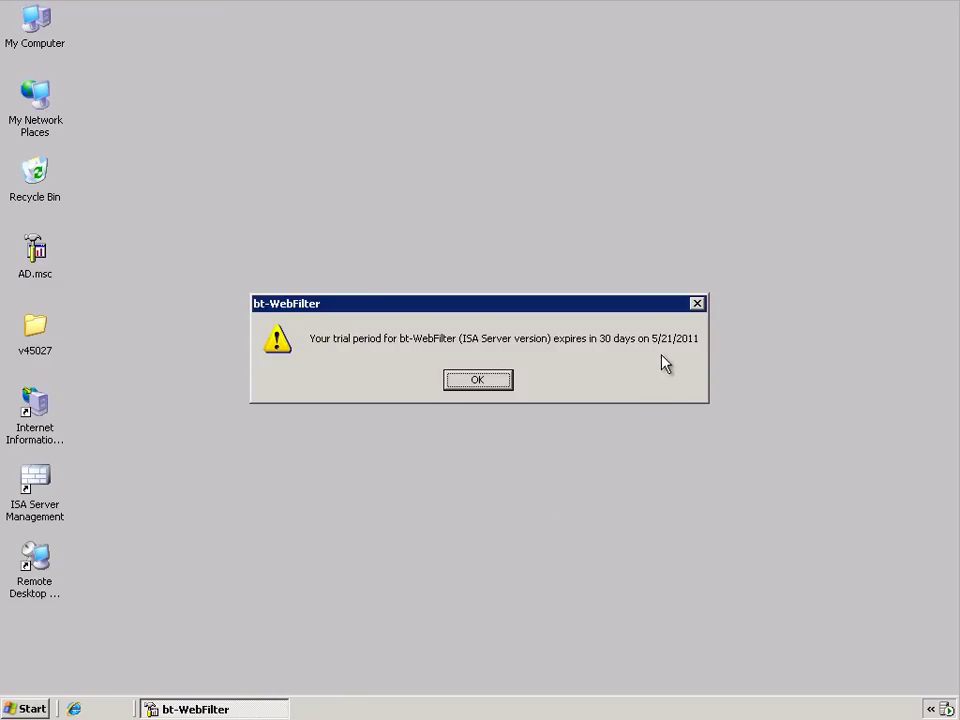
{"action": "left_click_drag", "start_coordinate": [482, 307], "coordinate": [500, 297]}
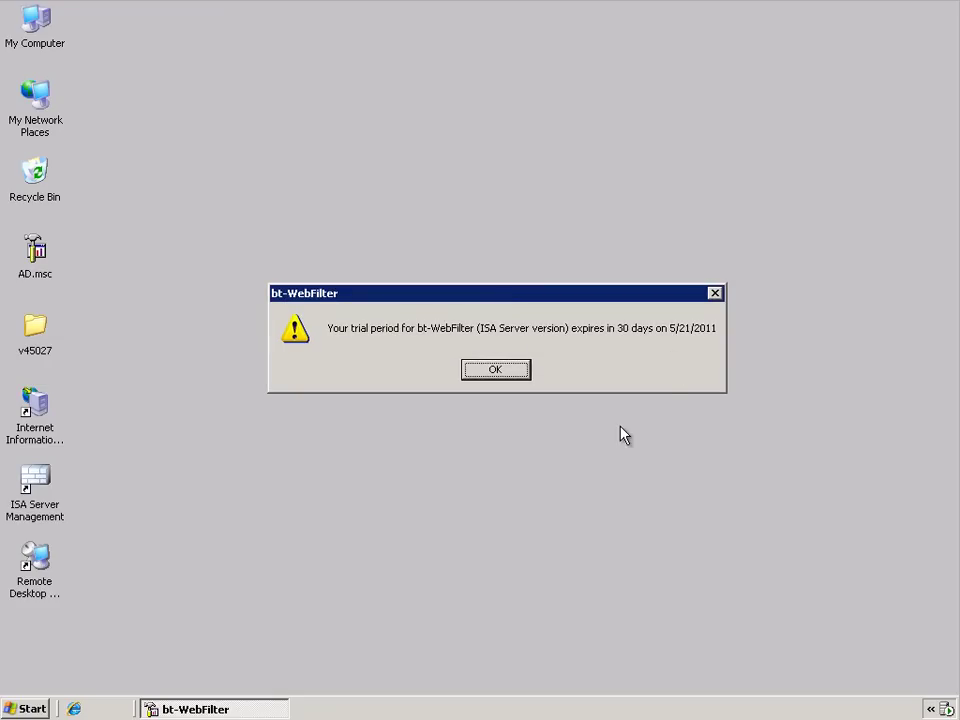
{"action": "left_click", "coordinate": [474, 376]}
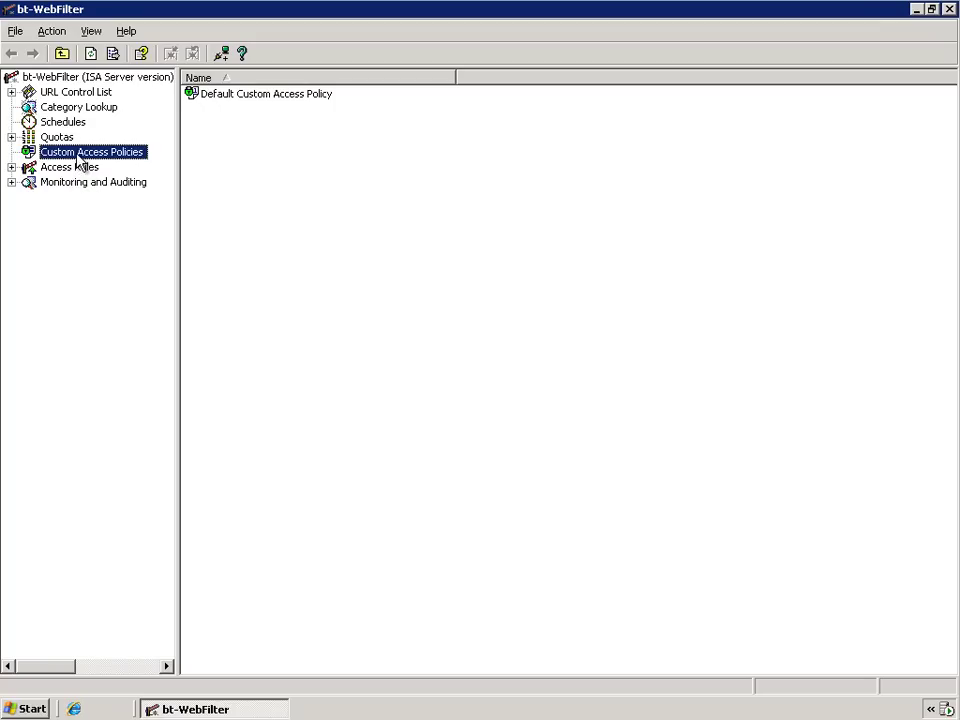
Step: Register the ENTERPRISE domain under Access Rules and accept its properties with the default redirect URL
{"action": "left_click", "coordinate": [11, 167]}
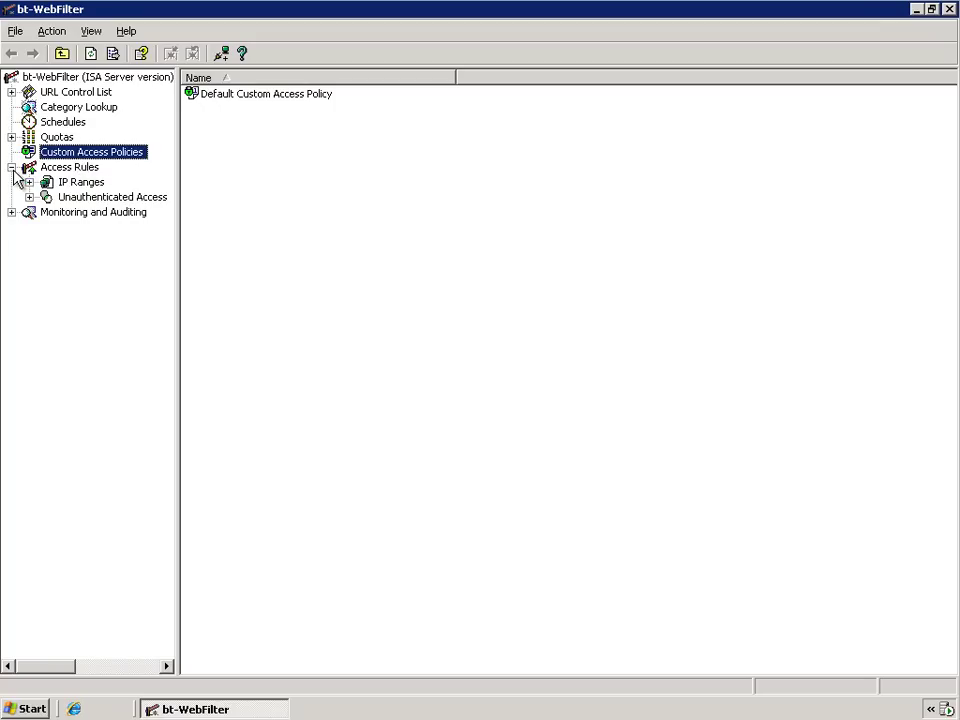
{"action": "right_click", "coordinate": [82, 170]}
{"action": "left_click", "coordinate": [118, 182]}
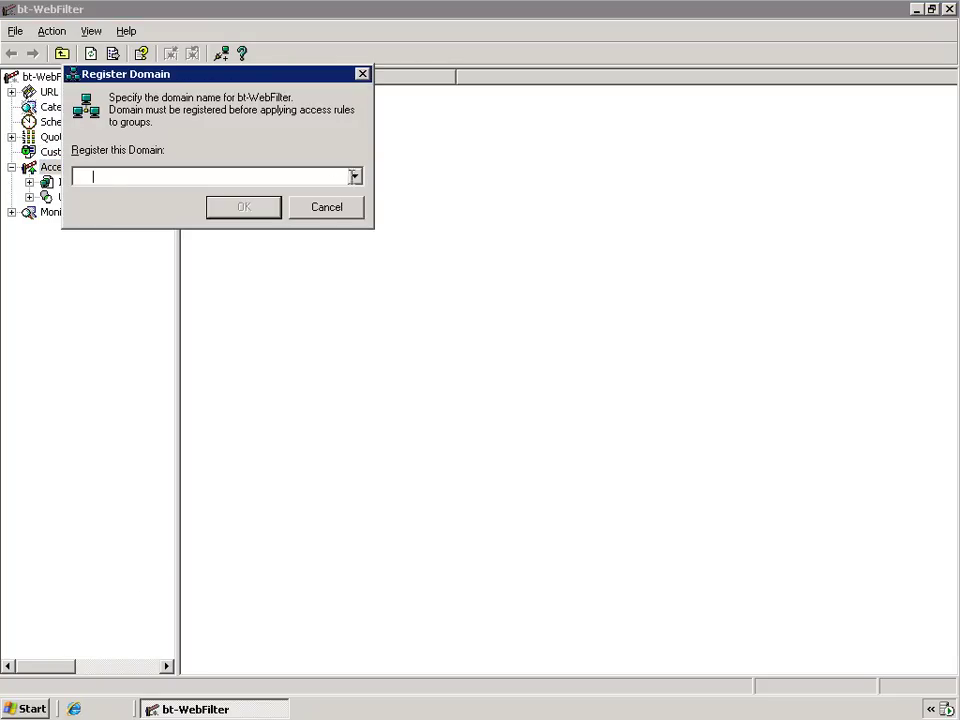
{"action": "left_click", "coordinate": [354, 177]}
{"action": "left_click", "coordinate": [125, 222]}
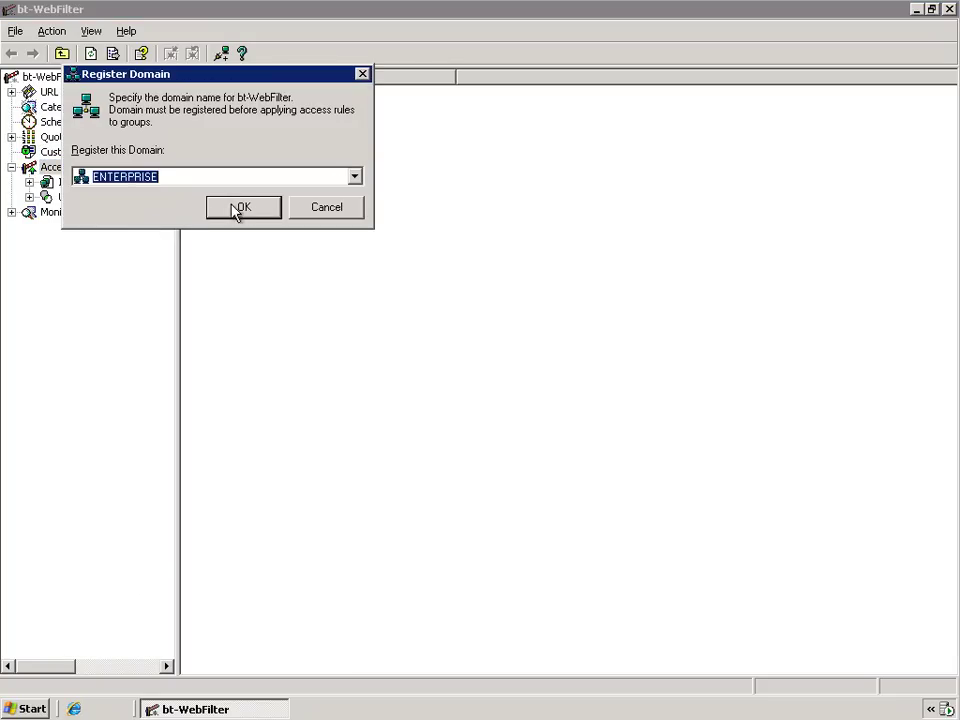
{"action": "left_click", "coordinate": [244, 207]}
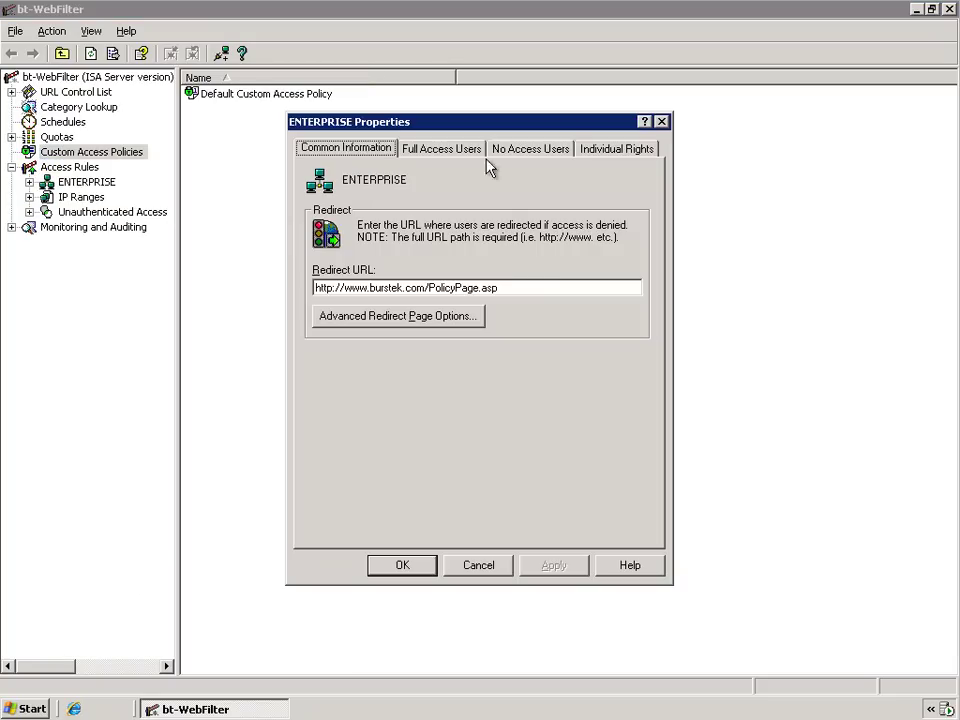
{"action": "left_click", "coordinate": [398, 570]}
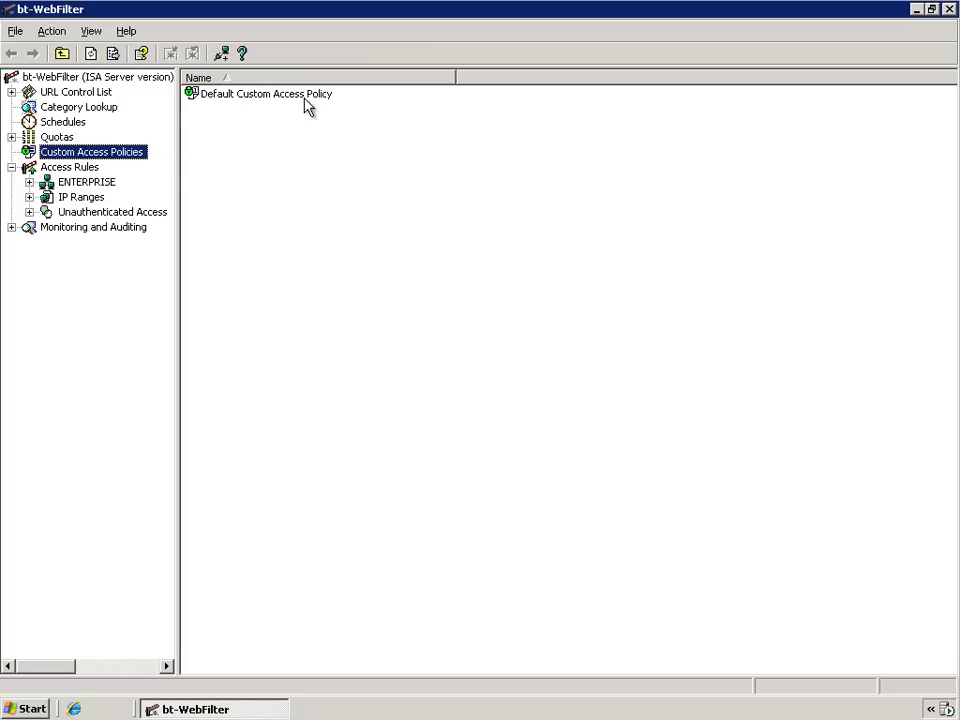
Step: Open the properties of the Default Custom Access Policy and review its denied categories
{"action": "left_click", "coordinate": [274, 106]}
{"action": "right_click", "coordinate": [276, 106]}
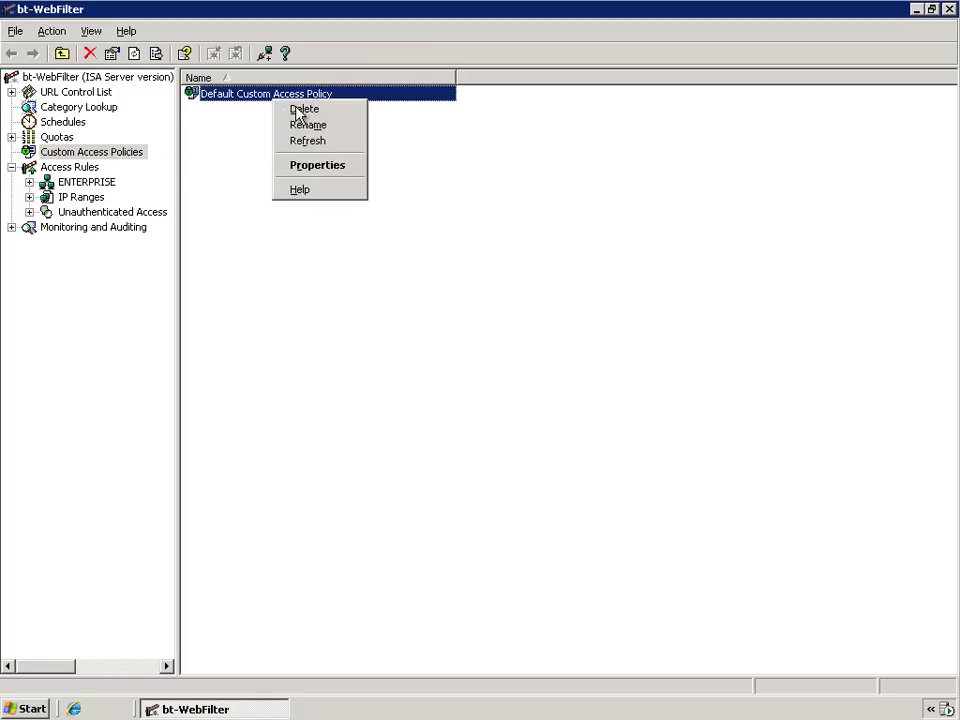
{"action": "left_click", "coordinate": [312, 164]}
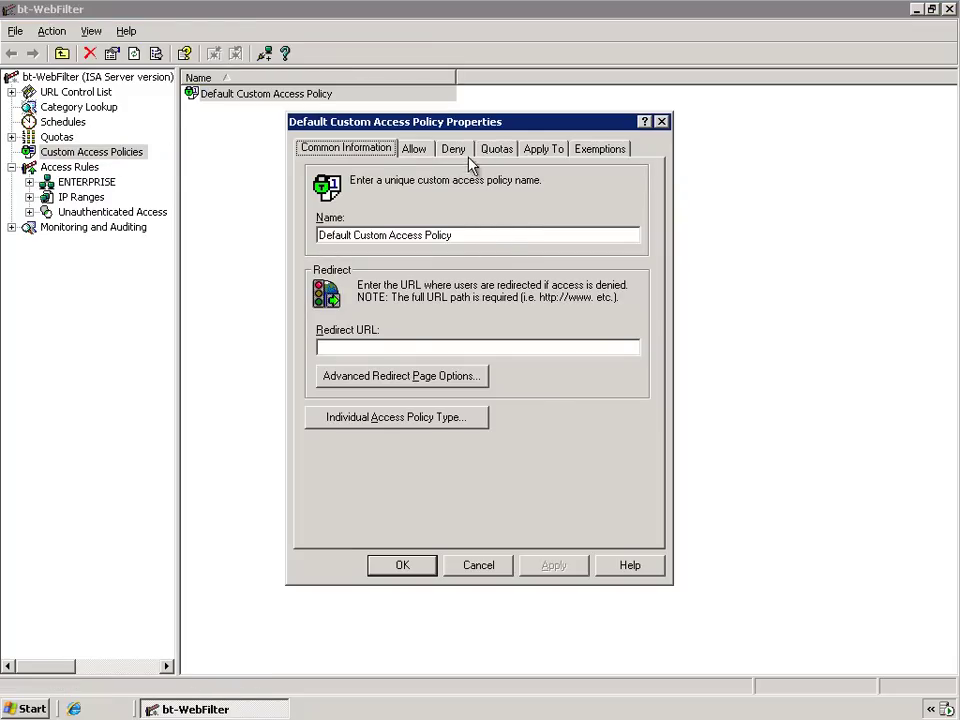
{"action": "left_click", "coordinate": [381, 424]}
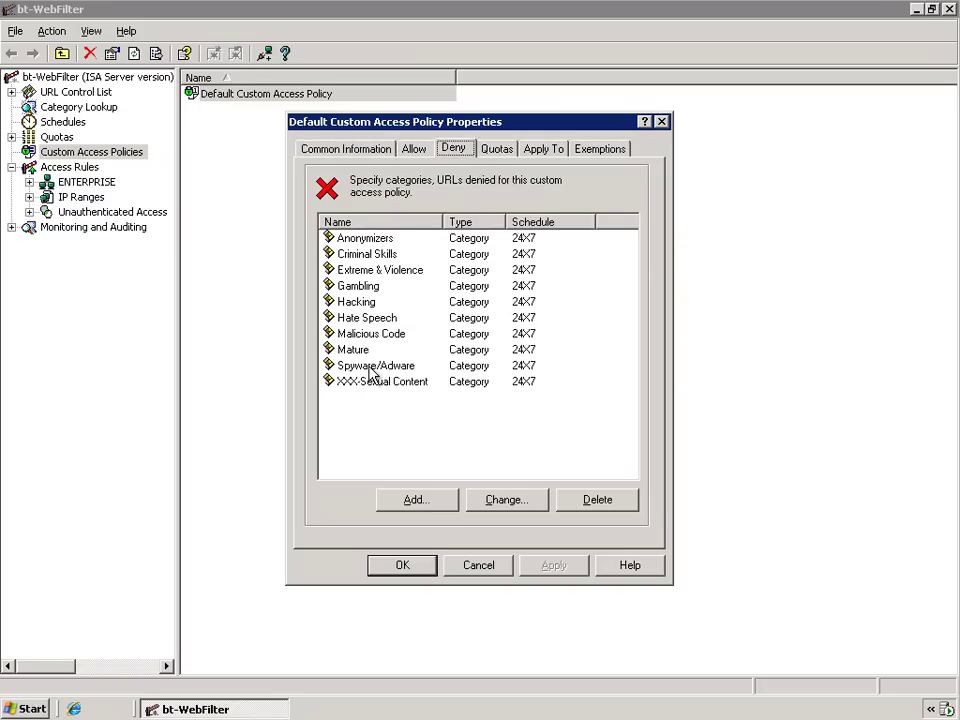
Step: Apply the Default Custom Access Policy to the "domain users" group from Enterprise.Burstek.com
{"action": "left_click", "coordinate": [545, 149]}
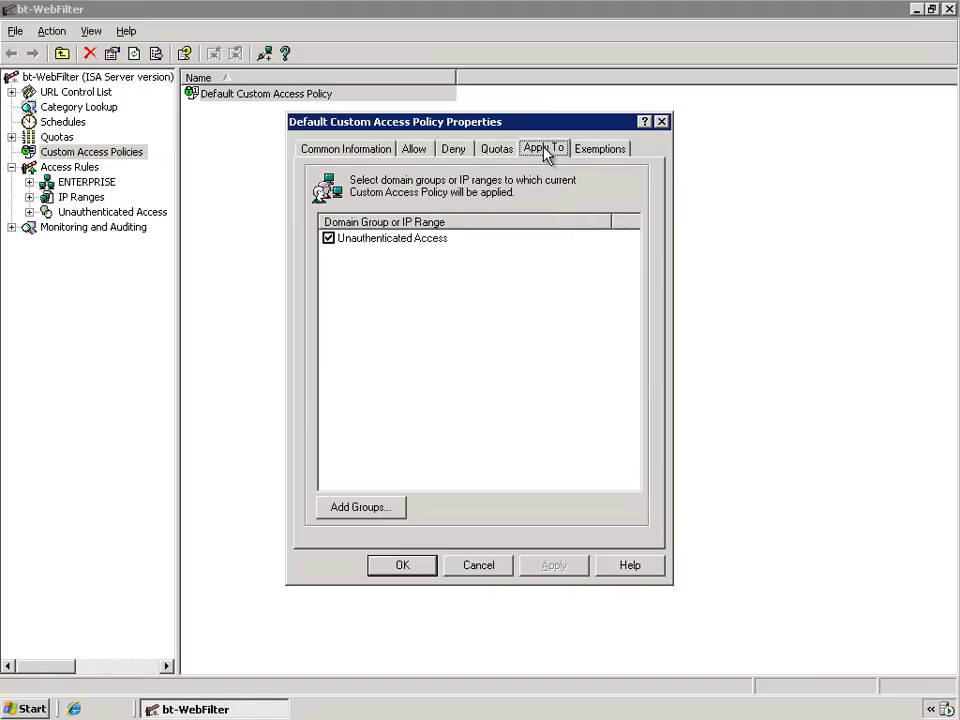
{"action": "left_click", "coordinate": [352, 511]}
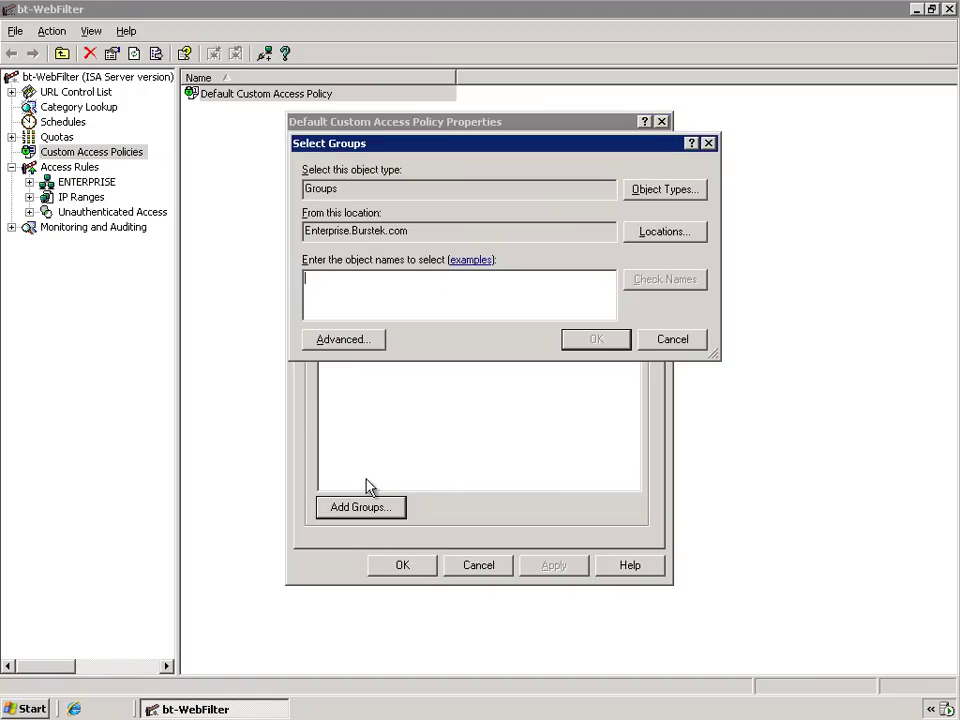
{"action": "type", "text": "doma"}
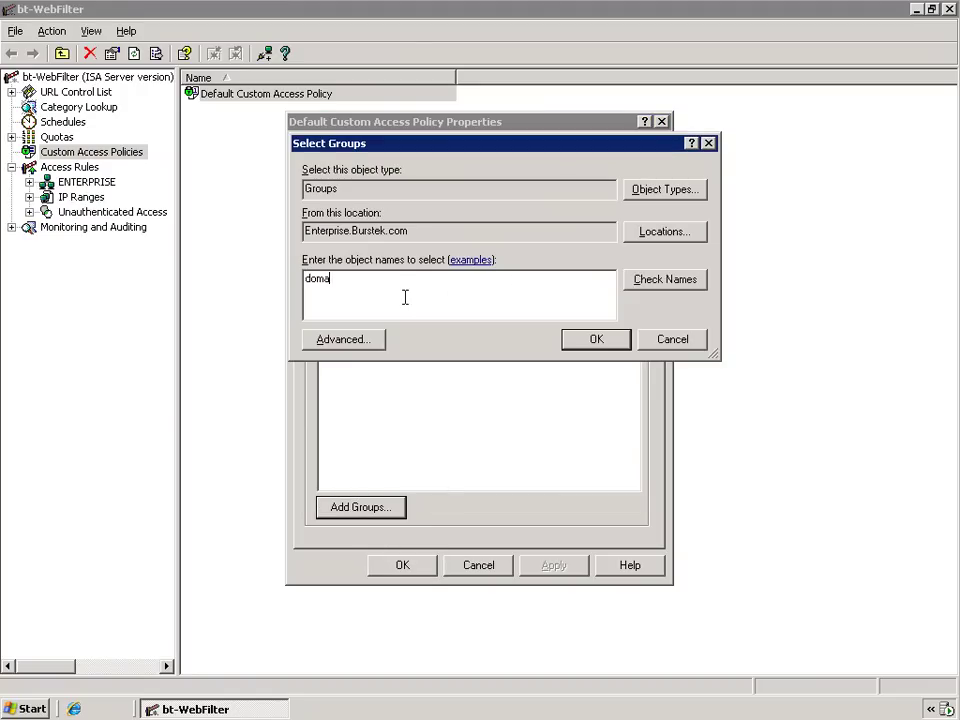
{"action": "type", "text": "in users"}
{"action": "left_click", "coordinate": [596, 339]}
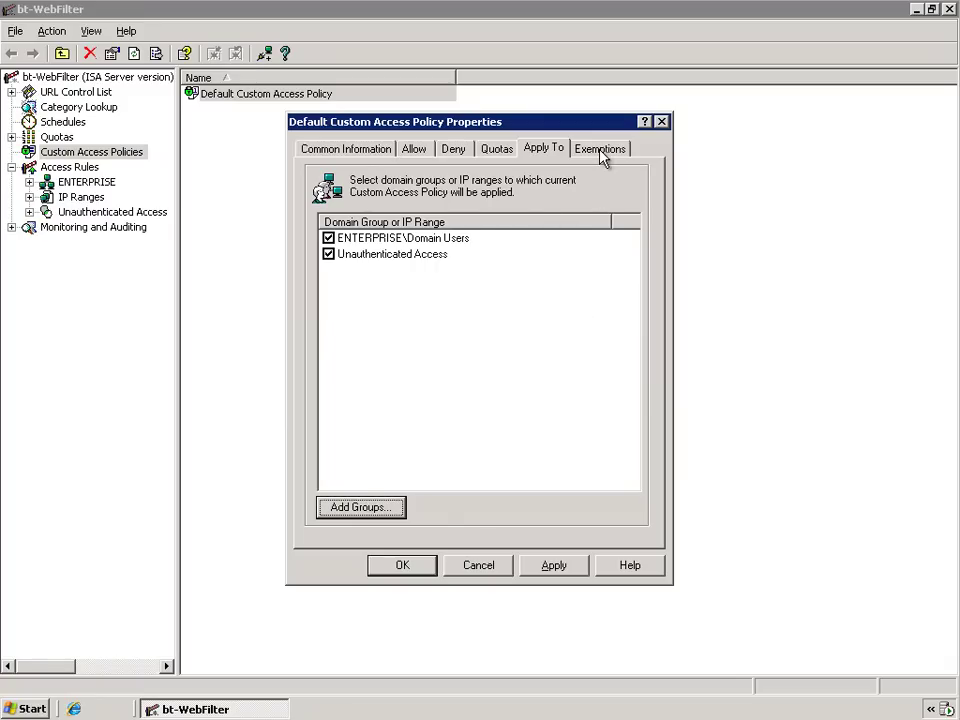
Step: Check the policy's list of exempted users and IP addresses, and save the policy properties
{"action": "left_click", "coordinate": [600, 150]}
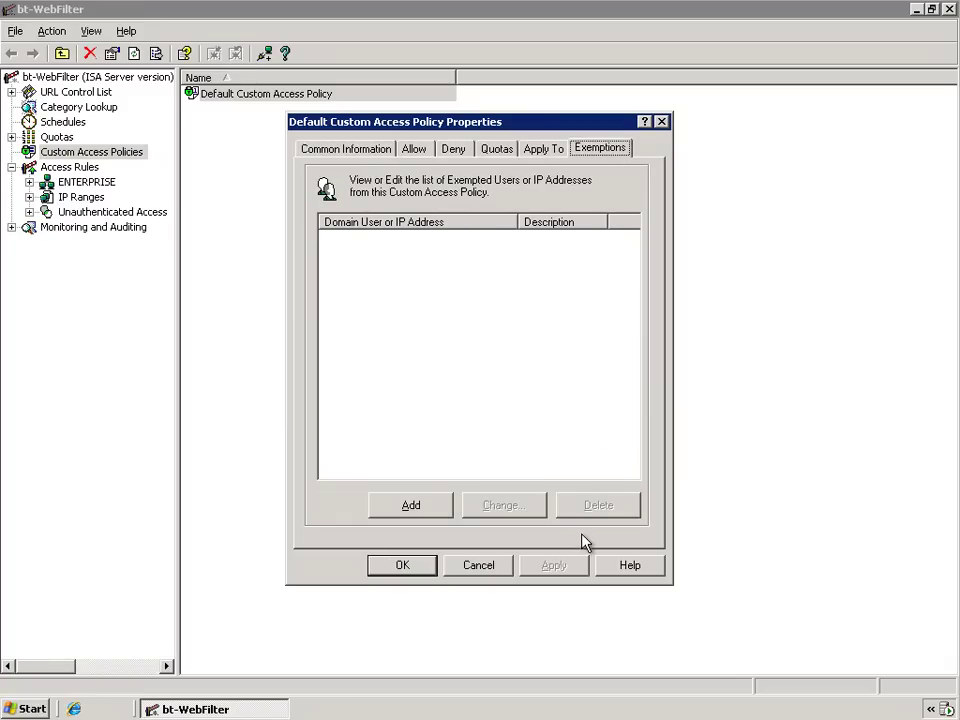
{"action": "left_click", "coordinate": [405, 567]}
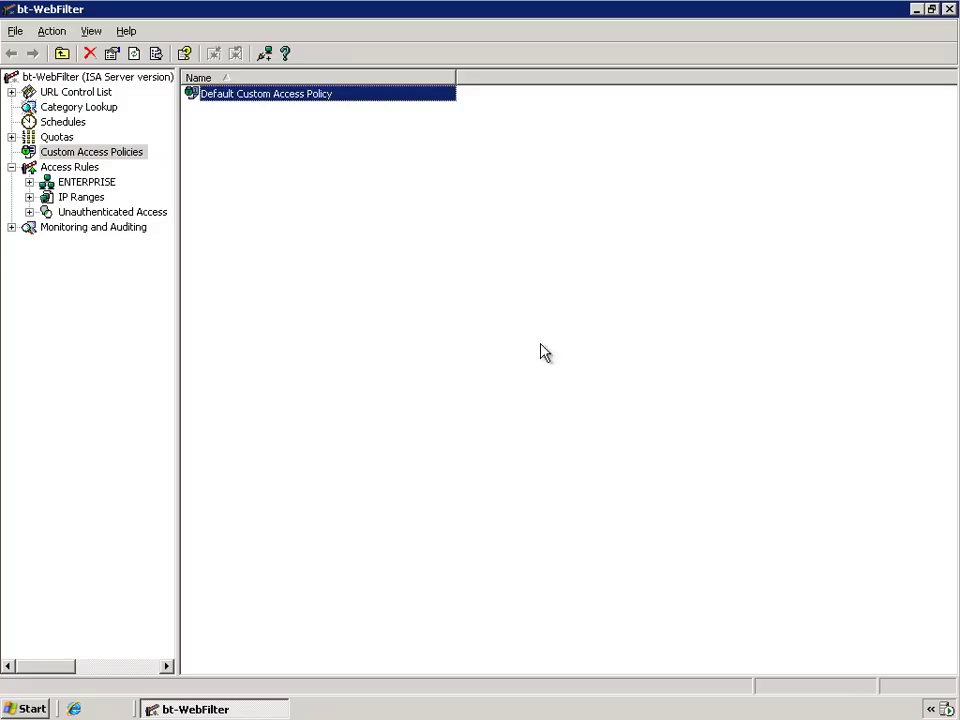
{"action": "left_click", "coordinate": [368, 334]}
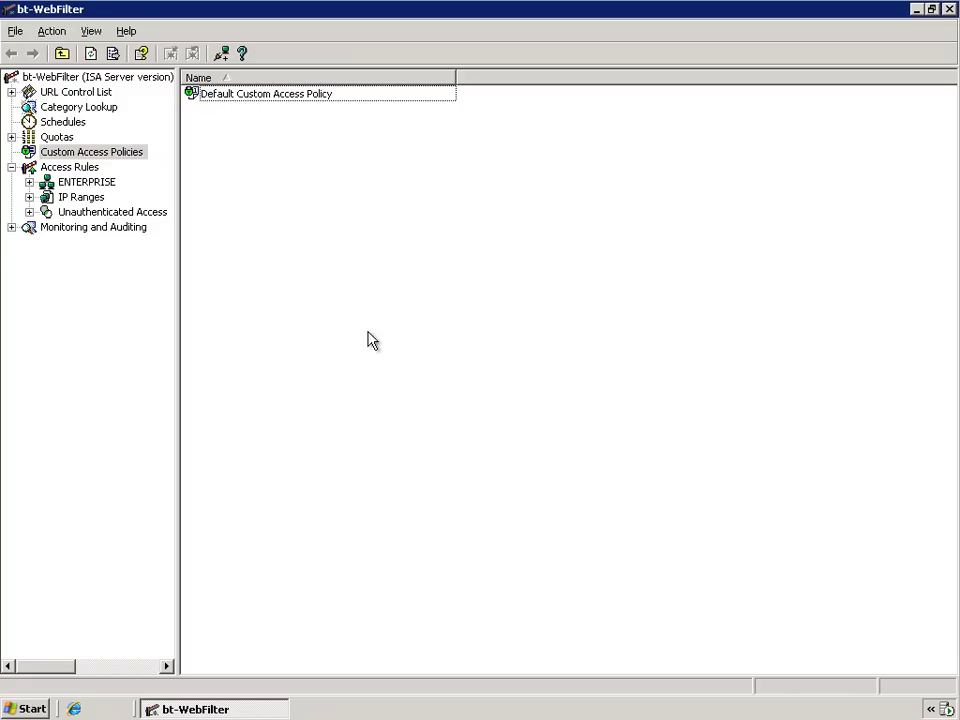